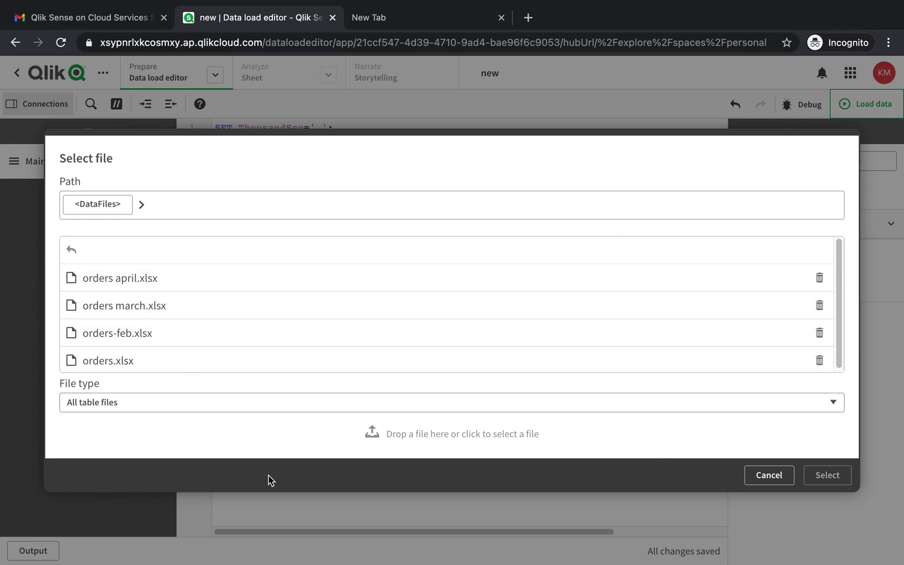
Cancel the local orders.xlsx upload and the Select file dialog so no file is added
{"action": "left_click", "coordinate": [417, 441]}
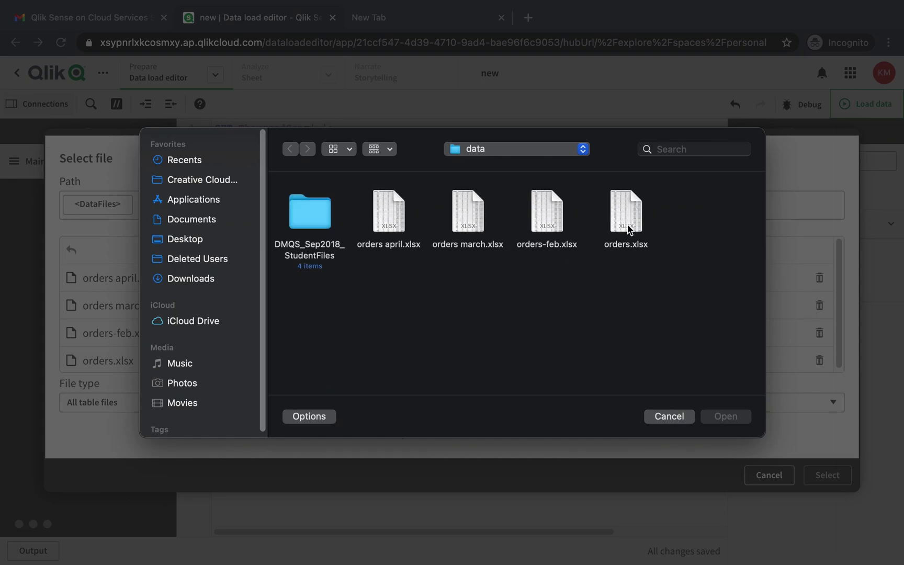
{"action": "left_click", "coordinate": [628, 229]}
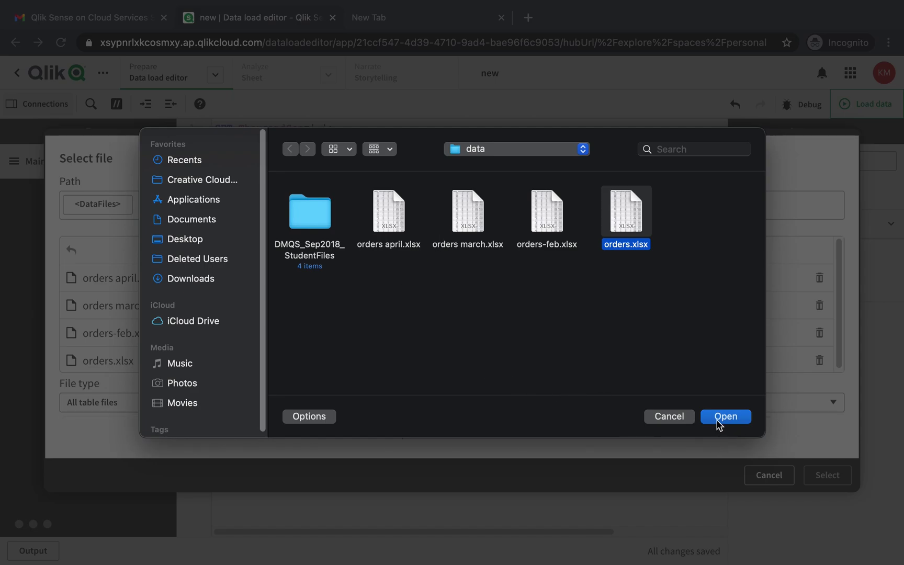
{"action": "left_click", "coordinate": [688, 420]}
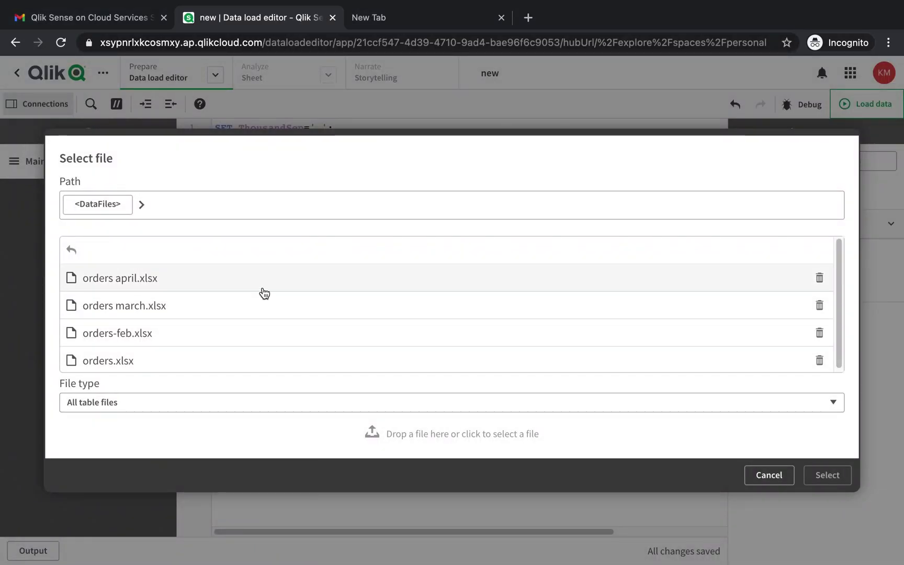
{"action": "left_click", "coordinate": [743, 477]}
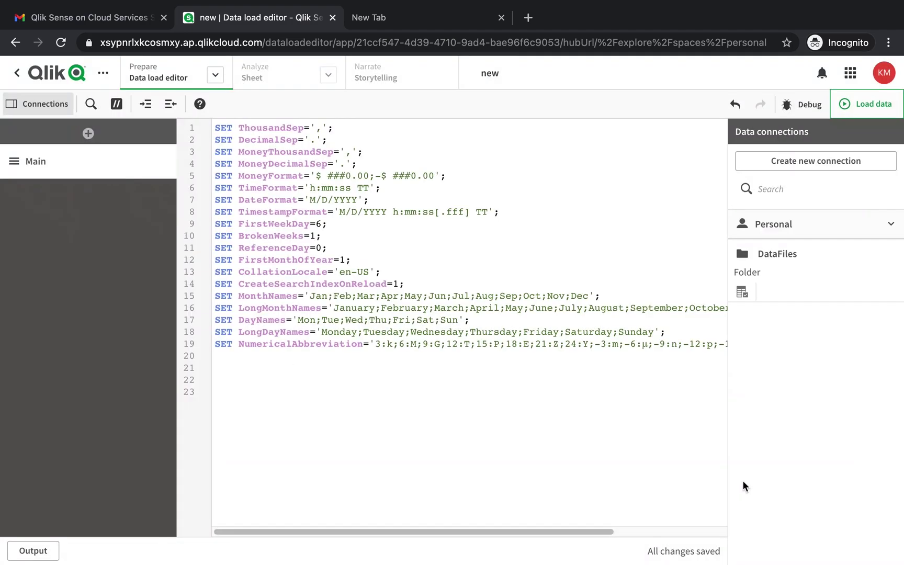
Add a new script section and type the table label 'order' on its first line
{"action": "left_click", "coordinate": [88, 133]}
{"action": "left_click", "coordinate": [357, 186]}
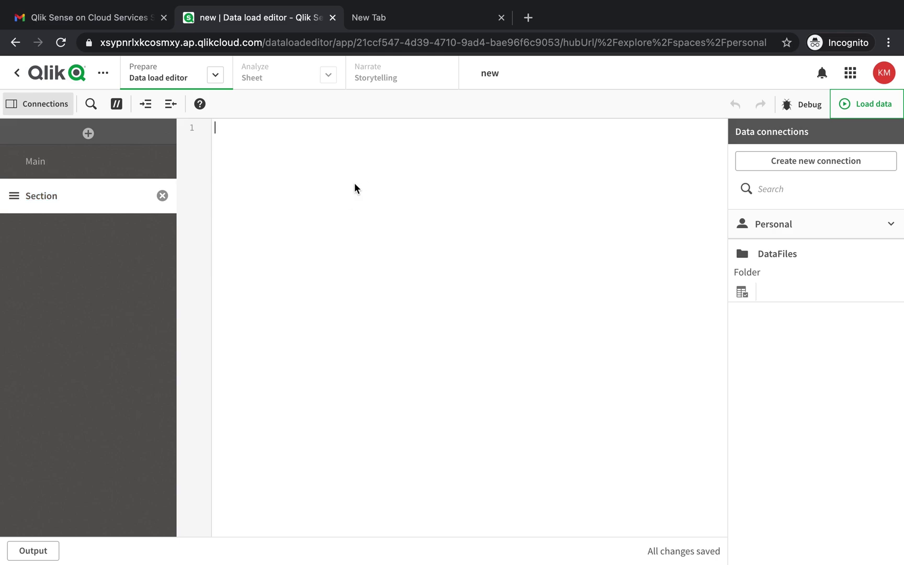
{"action": "type", "text": "order:"}
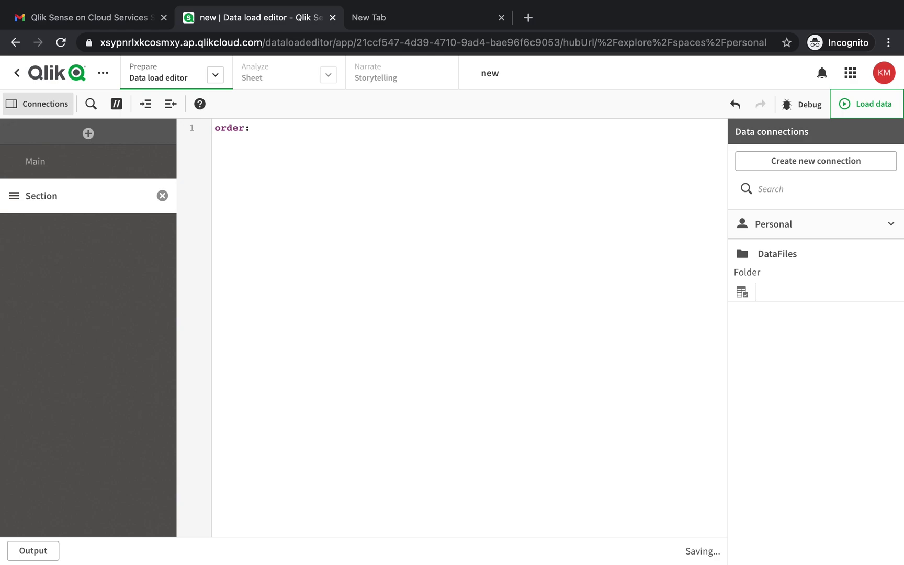
Insert a LOAD of the six order fields from DataFiles/orders.xlsx under the label
{"action": "left_click", "coordinate": [745, 295]}
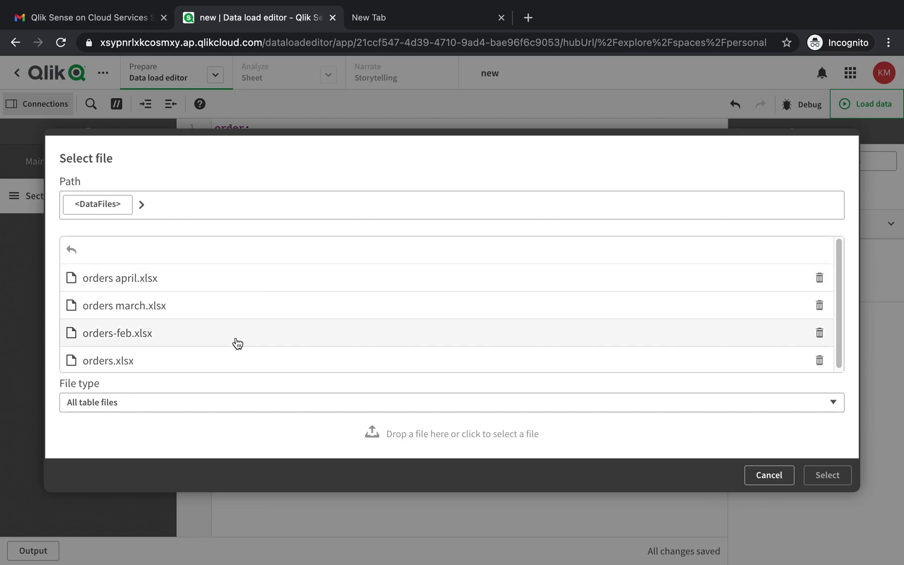
{"action": "left_click", "coordinate": [201, 369]}
{"action": "left_click", "coordinate": [829, 475]}
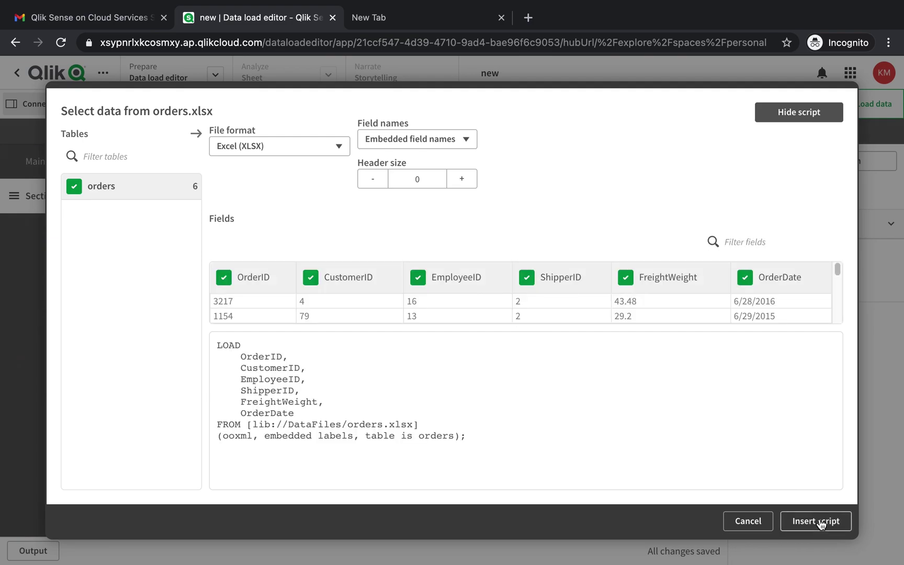
{"action": "left_click", "coordinate": [820, 524]}
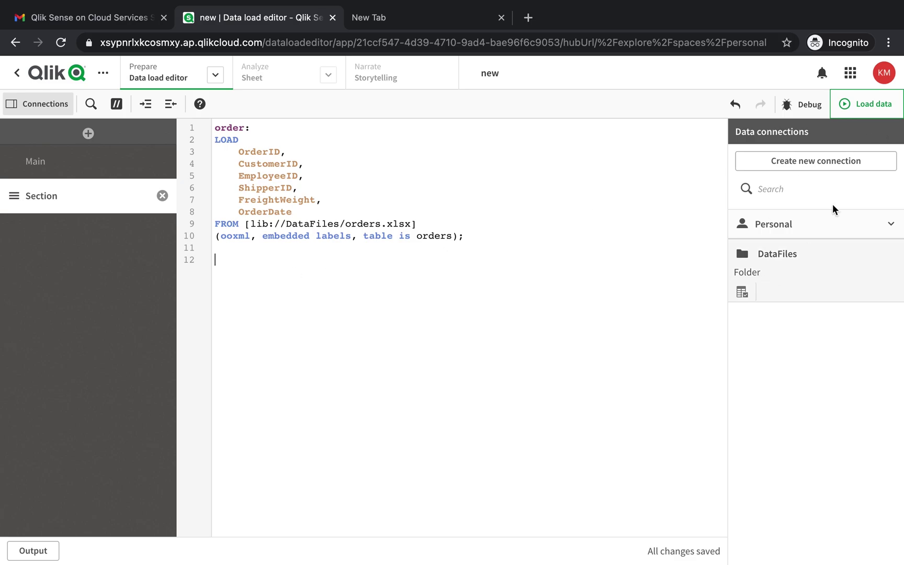
Insert a second LOAD of the six fields from DataFiles/orders-feb.xlsx below the order table
{"action": "left_click", "coordinate": [747, 296]}
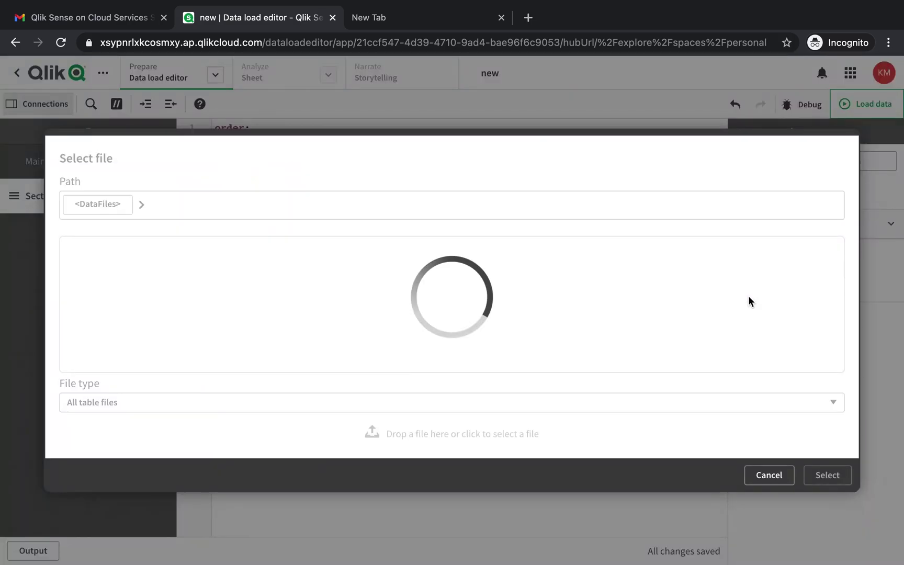
{"action": "left_click", "coordinate": [192, 332]}
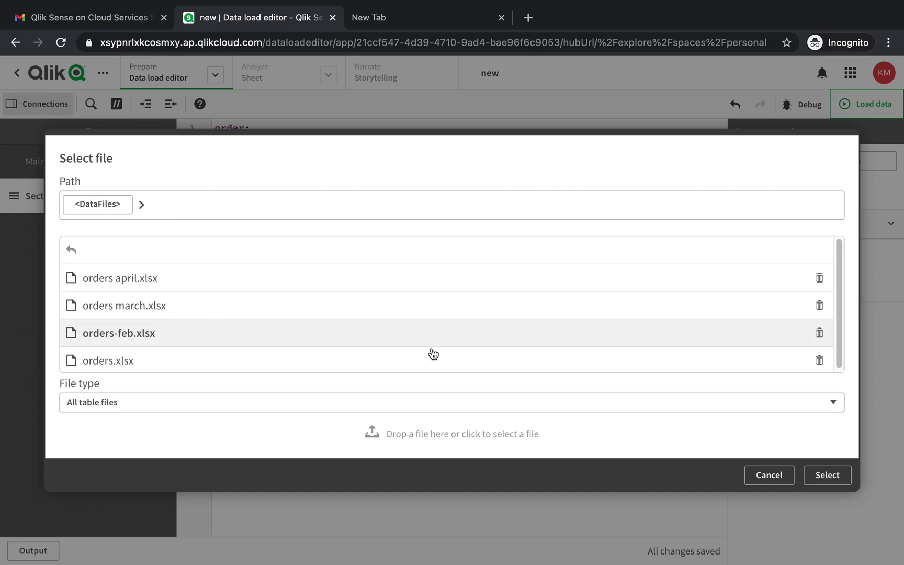
{"action": "left_click", "coordinate": [824, 477]}
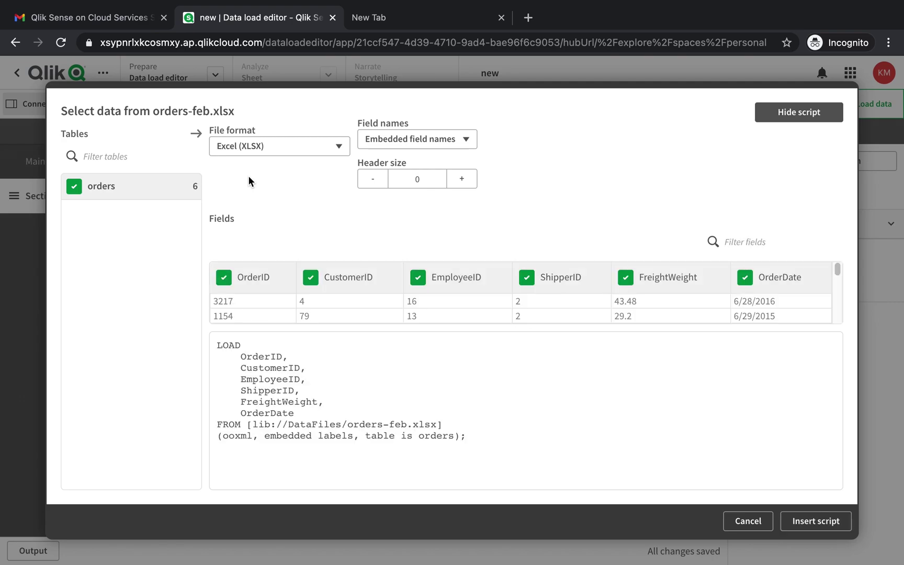
{"action": "left_click", "coordinate": [808, 525]}
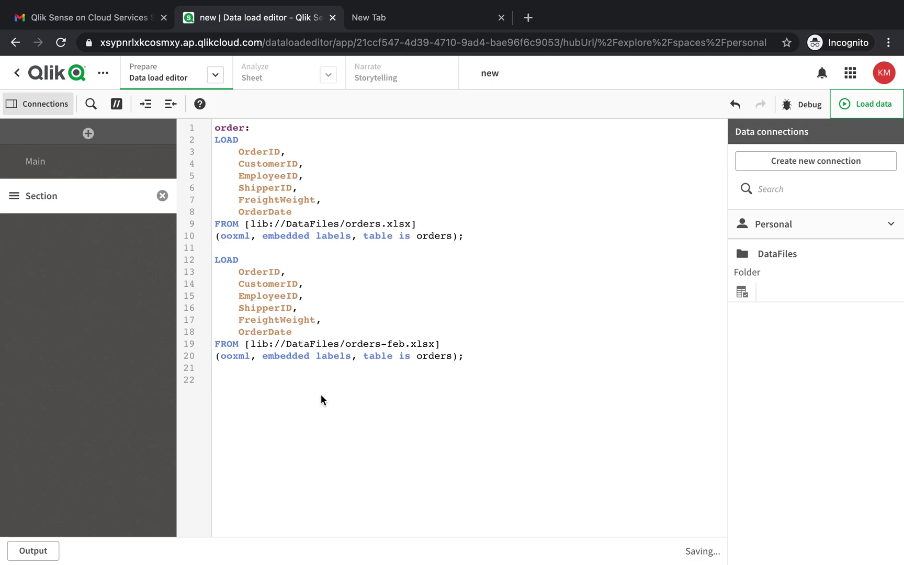
{"action": "left_click", "coordinate": [215, 261]}
Put 'Concatenate (order)' on its own line above the orders-feb LOAD, followed by a blank line
{"action": "key", "text": "Return"}
{"action": "key", "text": "Up"}
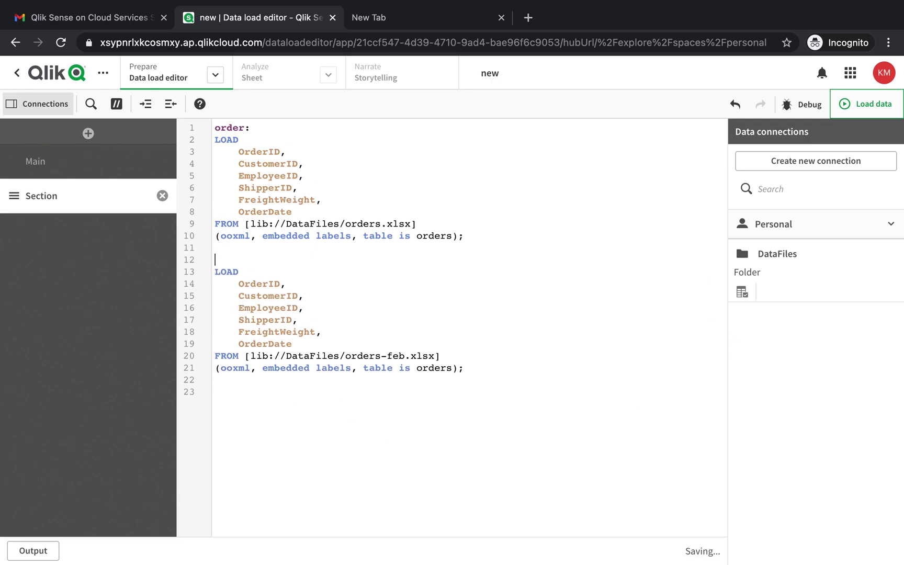
{"action": "type", "text": "con"}
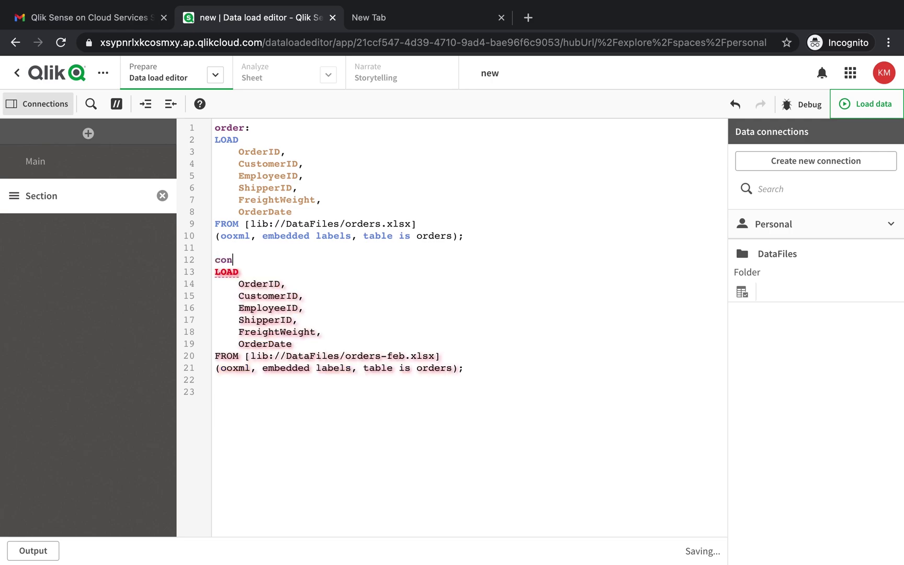
{"action": "key", "text": "Return"}
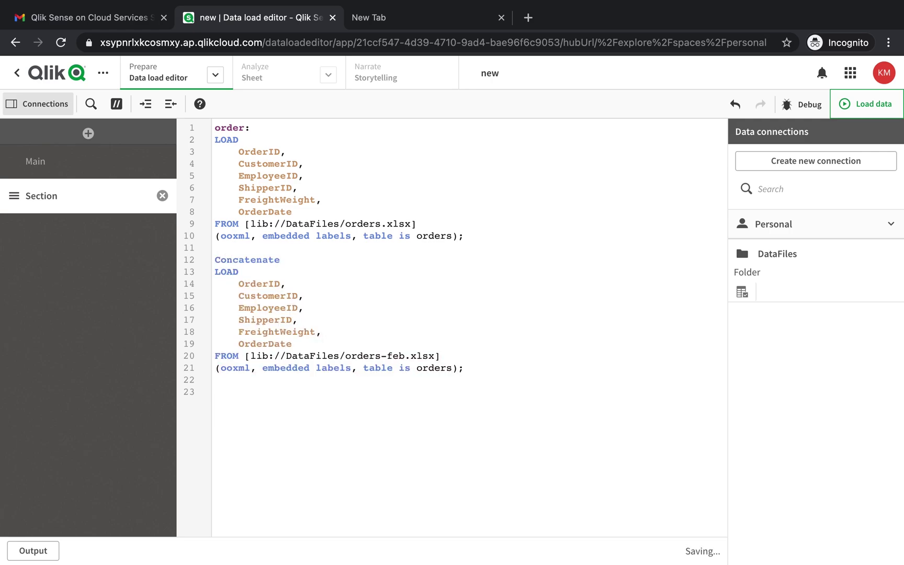
{"action": "type", "text": "("}
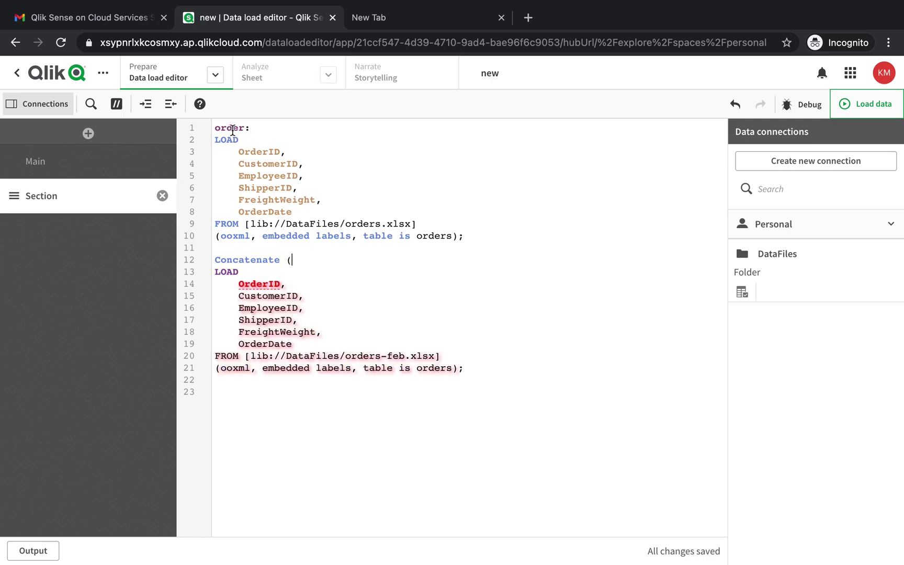
{"action": "double_click", "coordinate": [230, 128]}
{"action": "key", "text": "ctrl+c"}
{"action": "left_click", "coordinate": [304, 254]}
{"action": "key", "text": "ctrl+v"}
{"action": "type", "text": ")"}
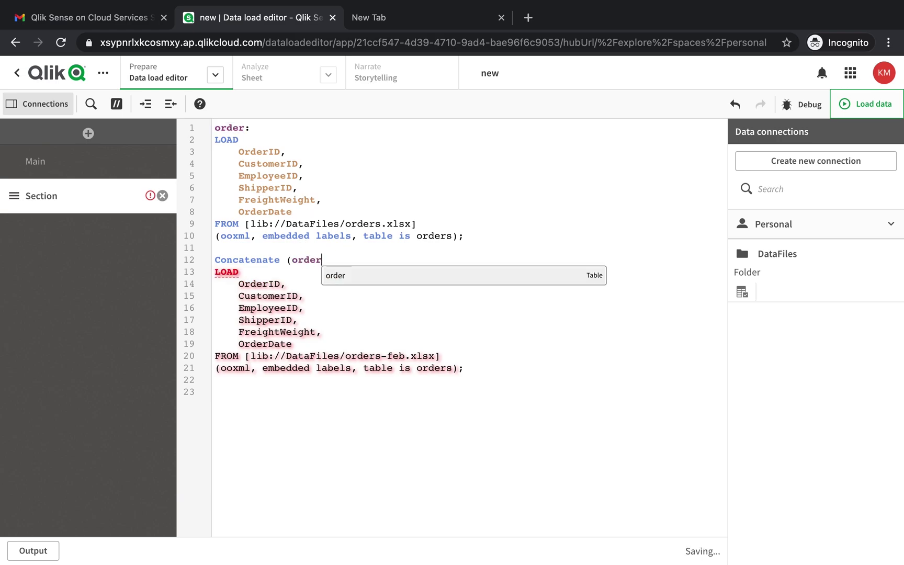
{"action": "left_click", "coordinate": [307, 416]}
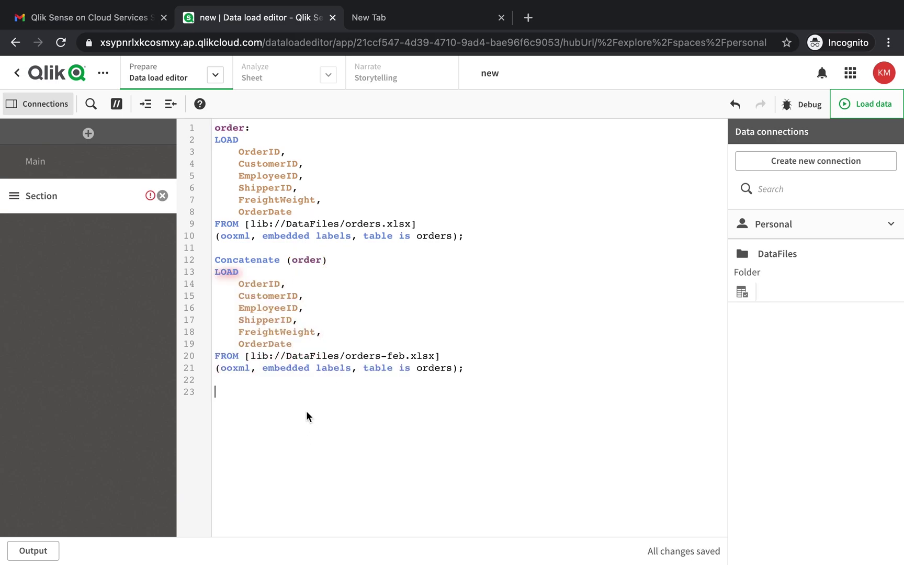
{"action": "left_click", "coordinate": [340, 262]}
{"action": "key", "text": "Return"}
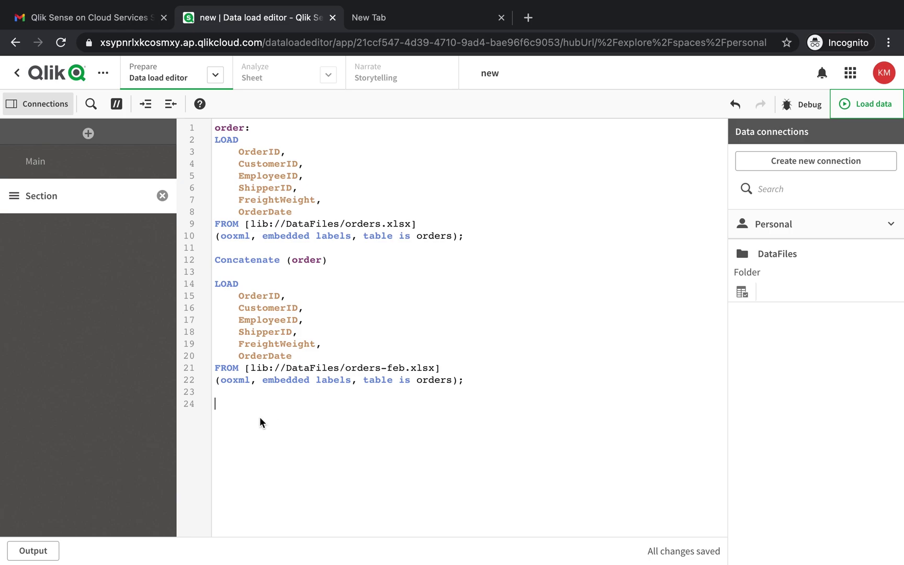
Type 'Concatenate(order)' on a new line after the February block
{"action": "type", "text": "Con"}
{"action": "key", "text": "Return"}
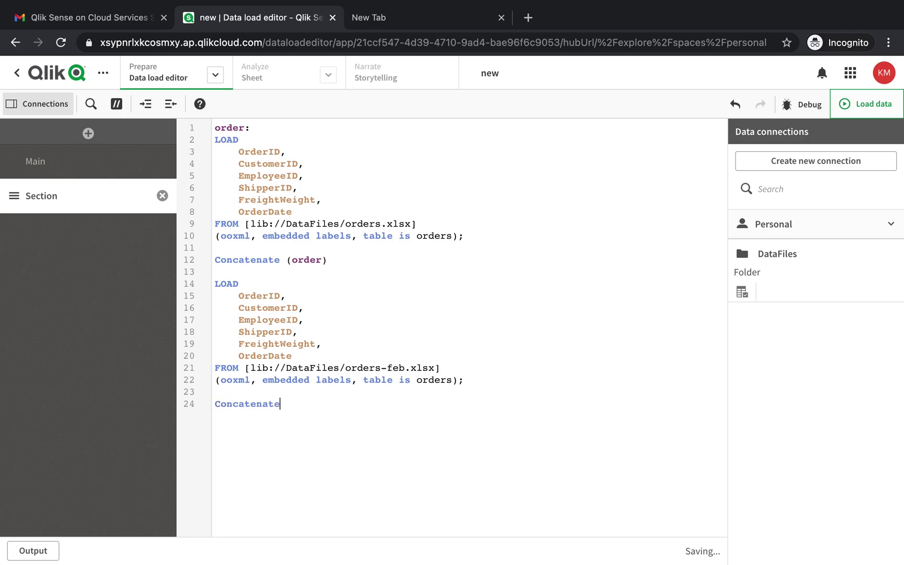
{"action": "type", "text": "o"}
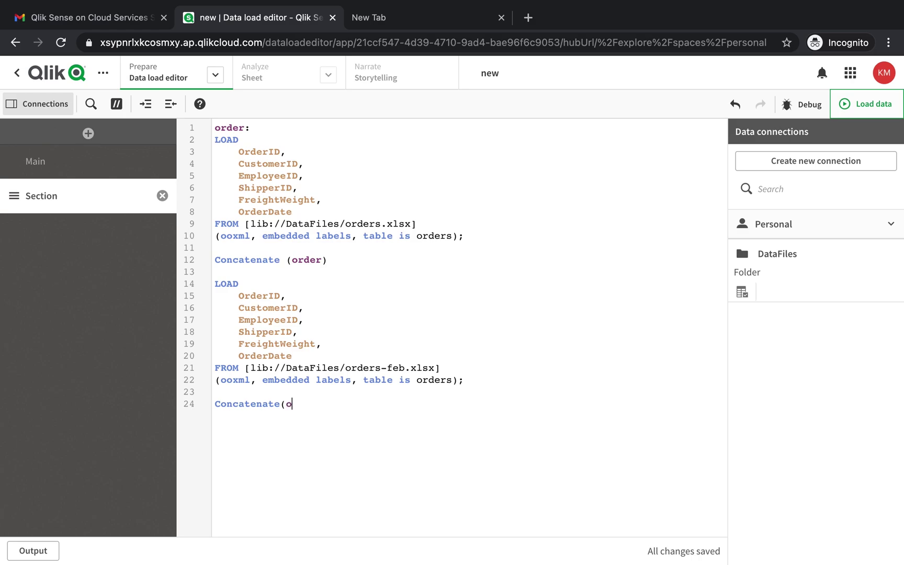
{"action": "type", "text": "rder"}
{"action": "key", "text": "Return"}
{"action": "key", "text": "Return"}
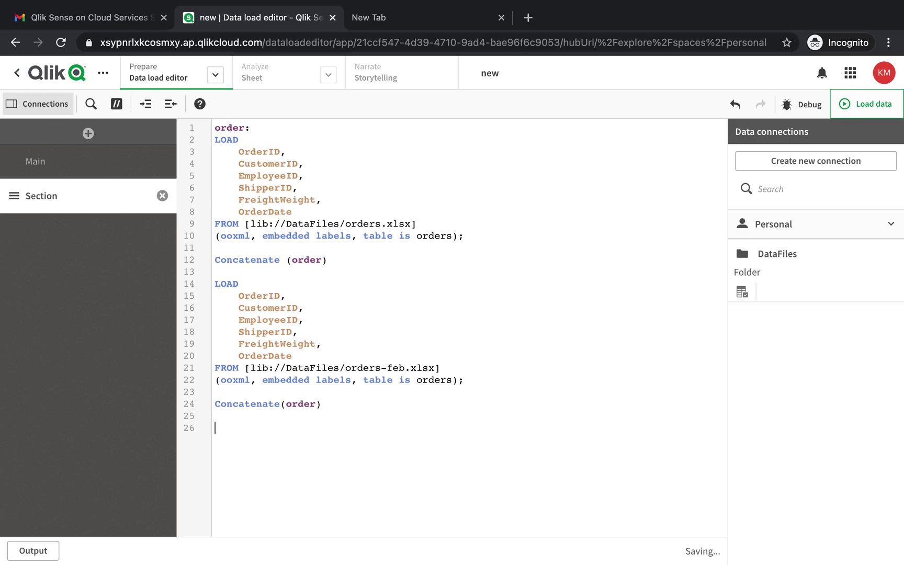
Insert a LOAD of the six fields from DataFiles/orders march.xlsx below it
{"action": "left_click", "coordinate": [741, 291]}
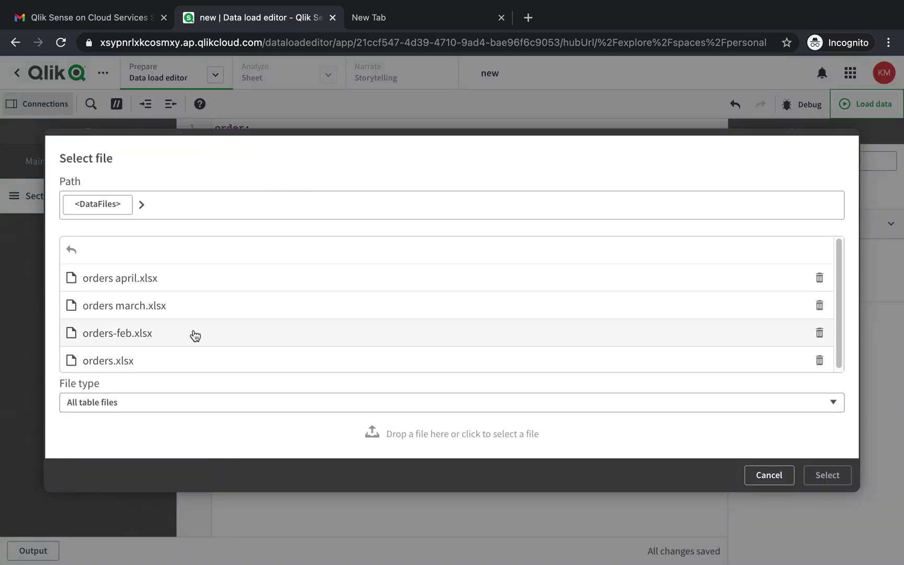
{"action": "left_click", "coordinate": [195, 306]}
{"action": "left_click", "coordinate": [827, 475]}
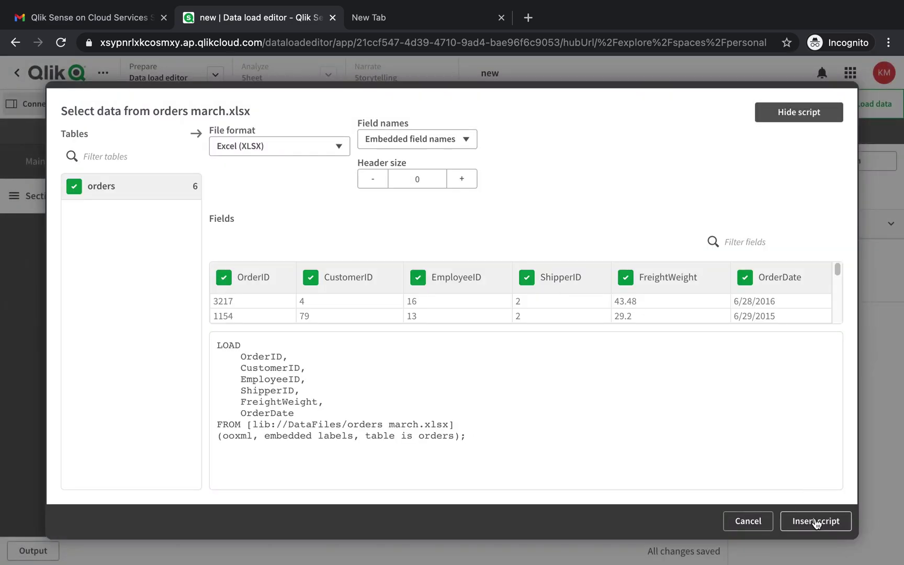
{"action": "left_click", "coordinate": [816, 522]}
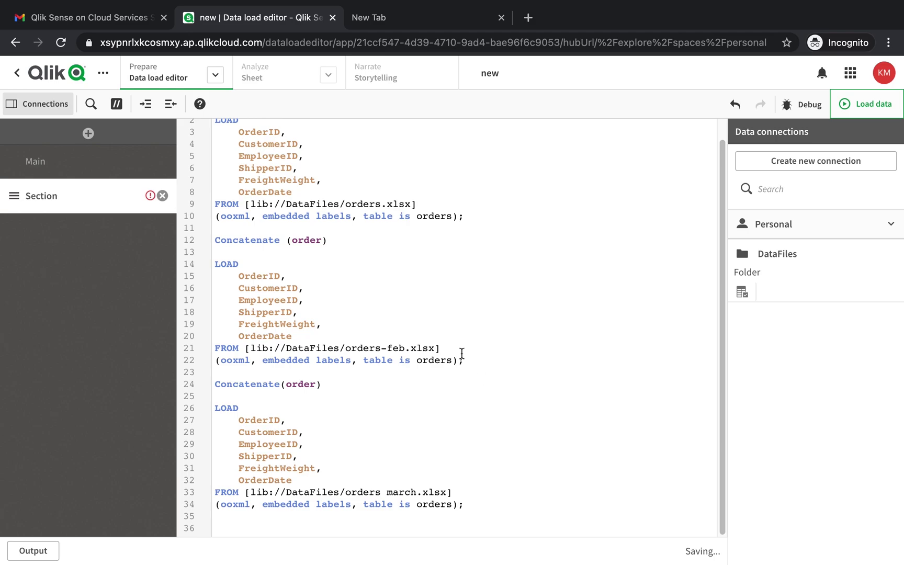
Type 'Concatenate(order)' on a new line after the March block
{"action": "type", "text": "con"}
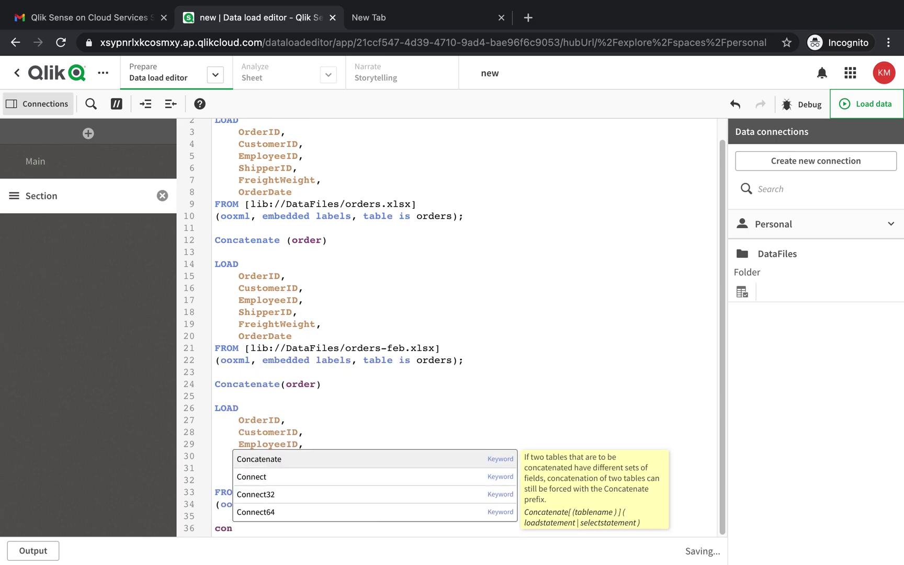
{"action": "key", "text": "Return"}
{"action": "type", "text": "(or"}
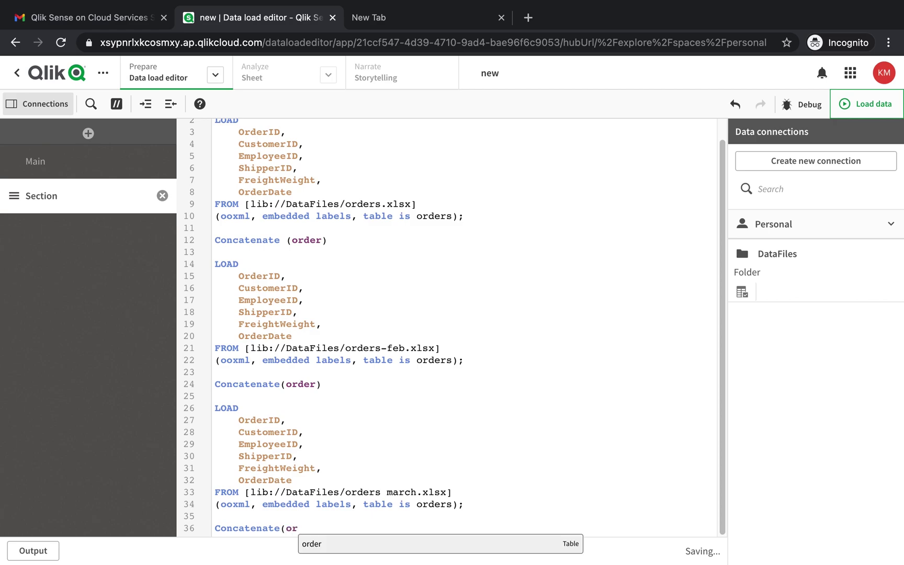
{"action": "key", "text": "Return"}
{"action": "key", "text": "Return"}
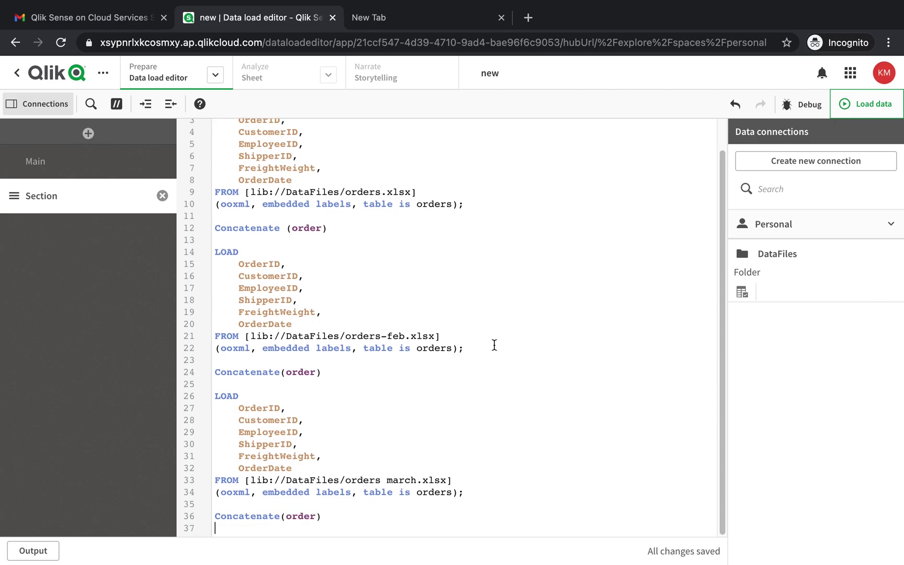
Insert a LOAD of the six fields from DataFiles/orders april.xlsx below it
{"action": "left_click", "coordinate": [741, 294]}
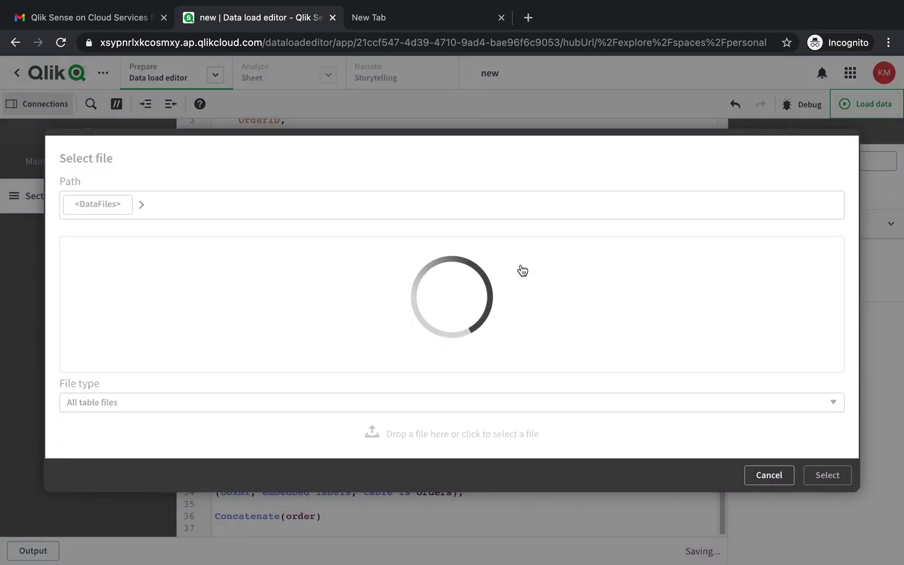
{"action": "left_click", "coordinate": [198, 288]}
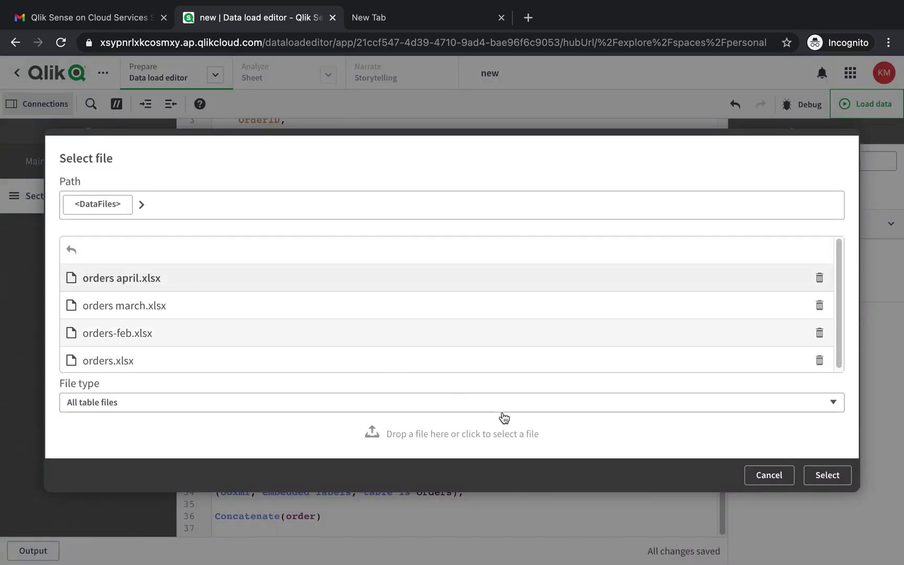
{"action": "left_click", "coordinate": [827, 475]}
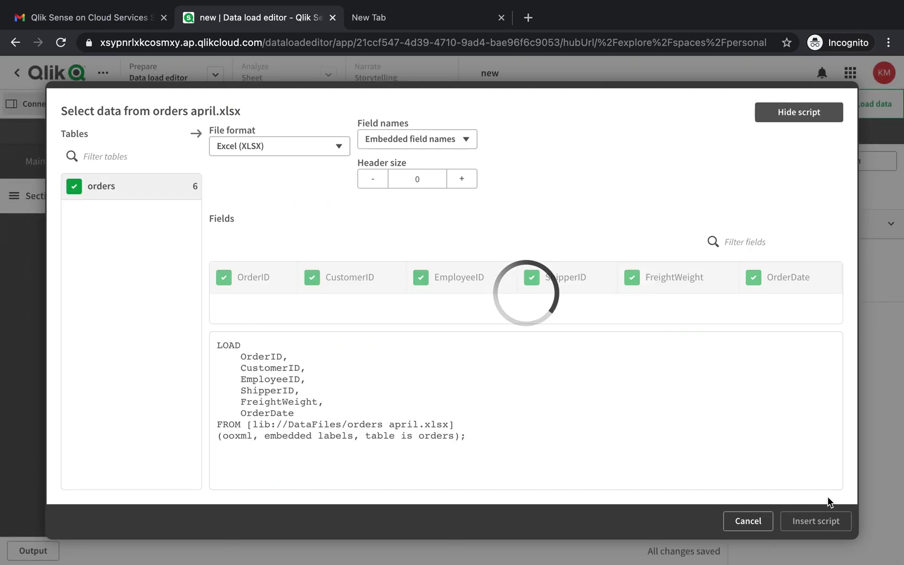
{"action": "left_click", "coordinate": [822, 521]}
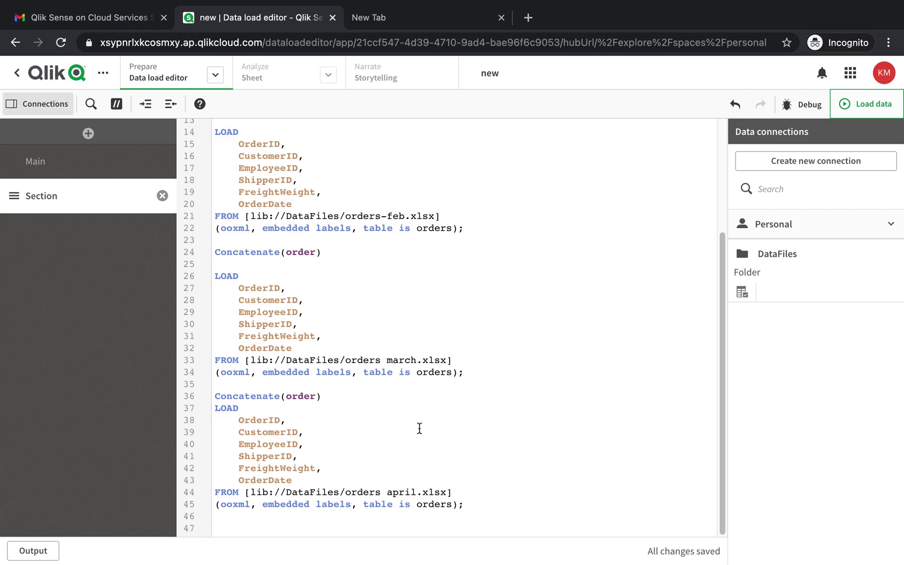
Reload the data, with the progress dialog closing automatically once 26,284 lines load into order
{"action": "scroll", "coordinate": [330, 362], "scroll_direction": "up", "scroll_amount": 3}
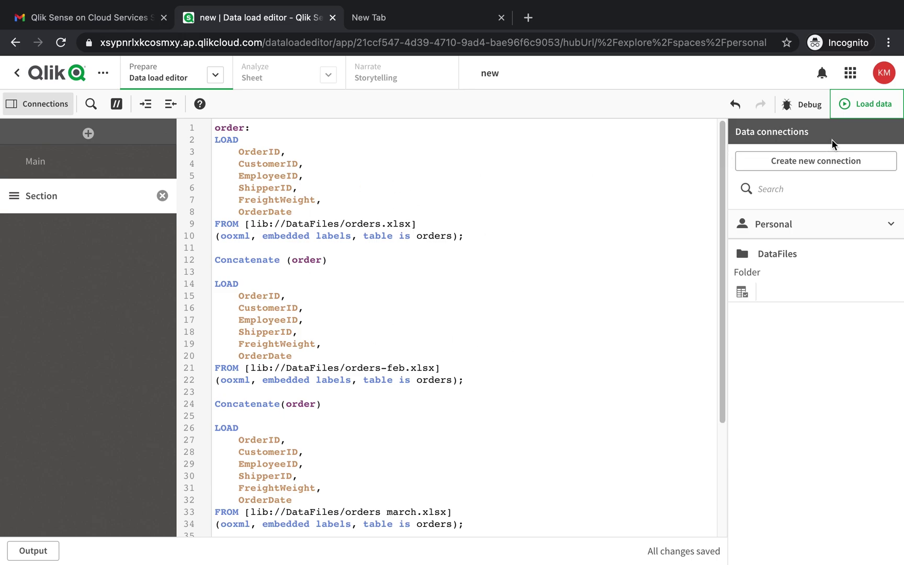
{"action": "left_click", "coordinate": [865, 104]}
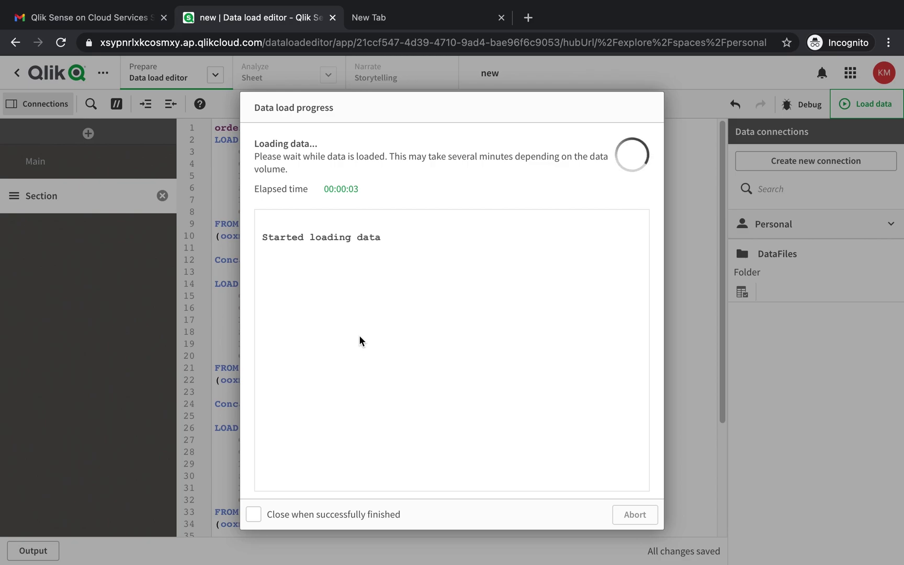
{"action": "left_click", "coordinate": [367, 517]}
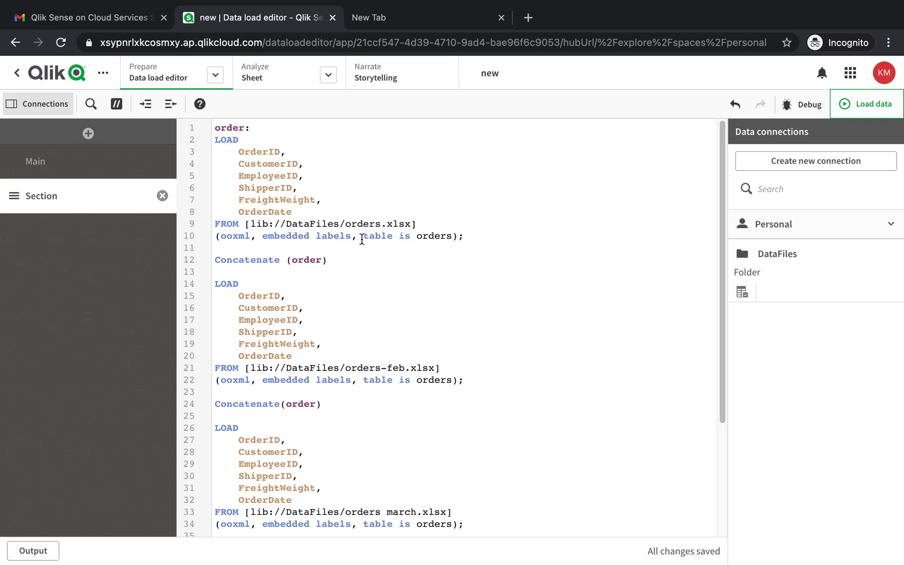
{"action": "left_click", "coordinate": [216, 75]}
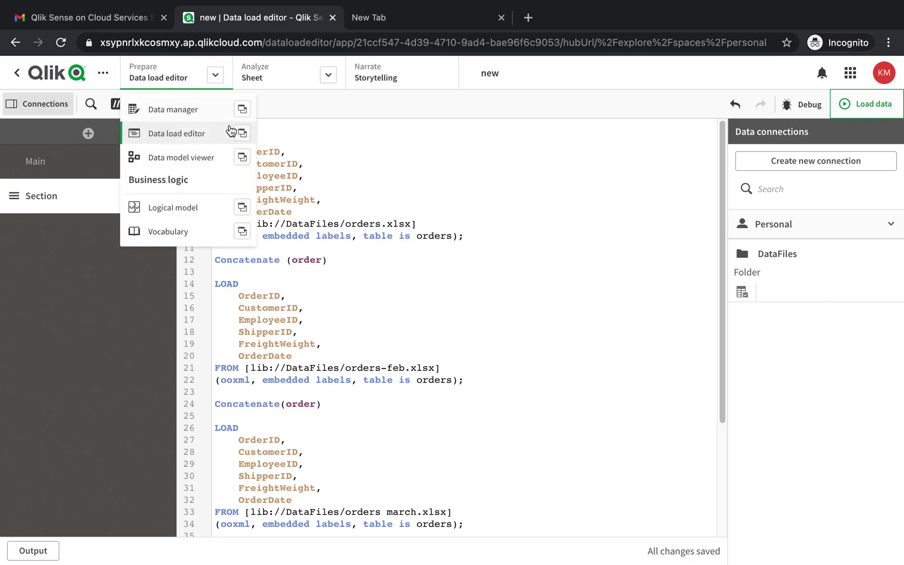